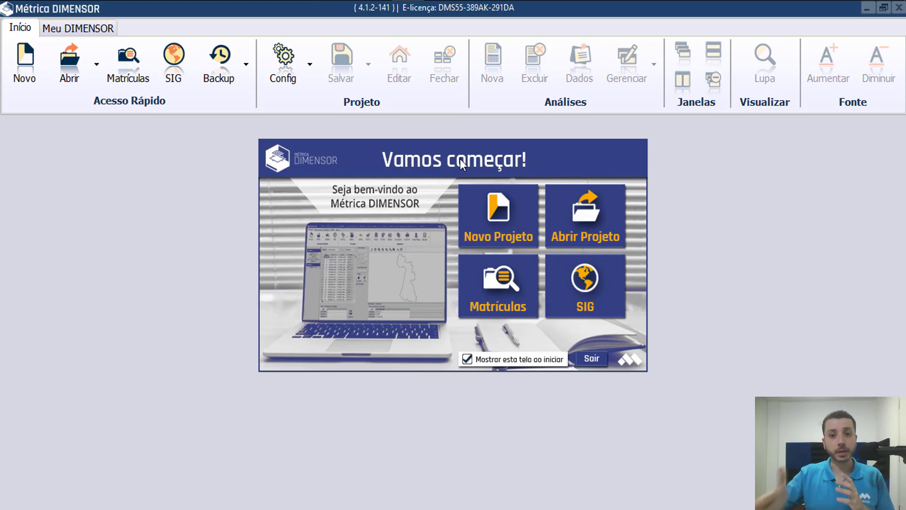
# Create a new project for an urban property registered as Matrícula, keeping the file name Projeto_1.DMS
pyautogui.click(506, 226)
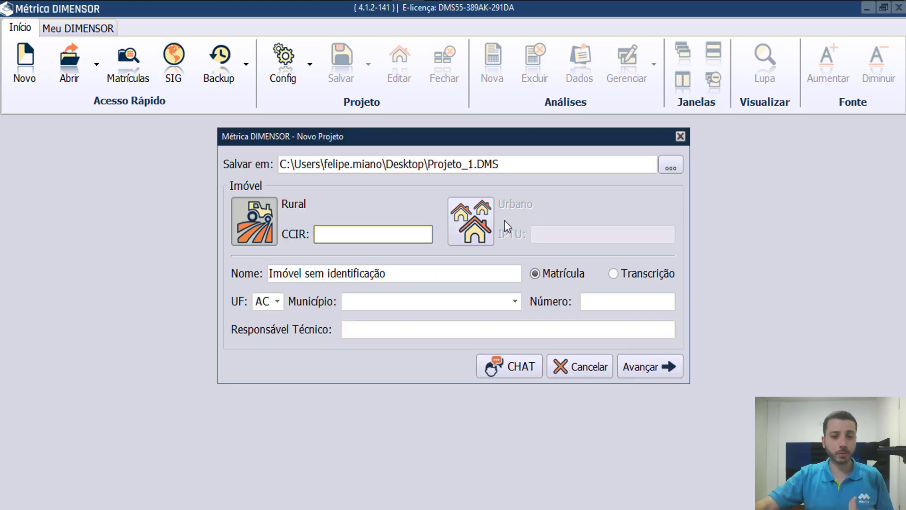
pyautogui.moveTo(428, 164); pyautogui.dragTo(478, 164)
pyautogui.click(479, 164)
pyautogui.doubleClick(479, 164)
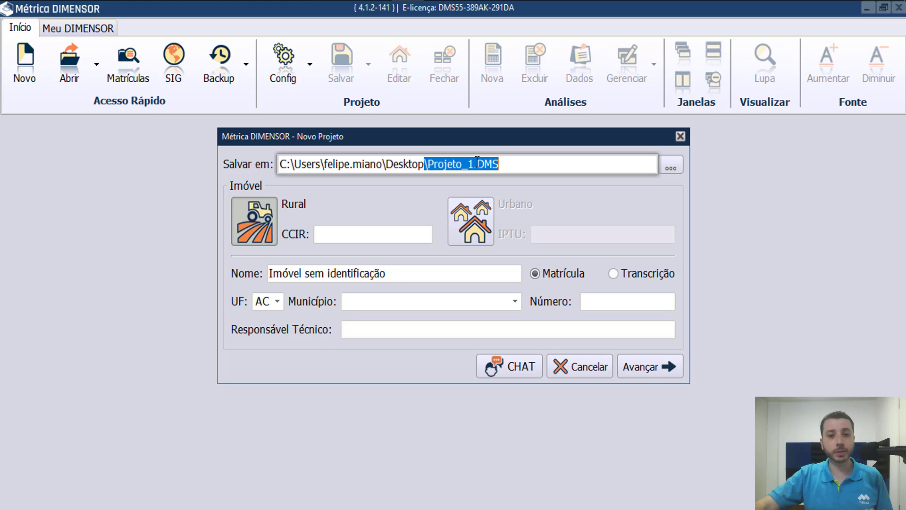
pyautogui.click(479, 164)
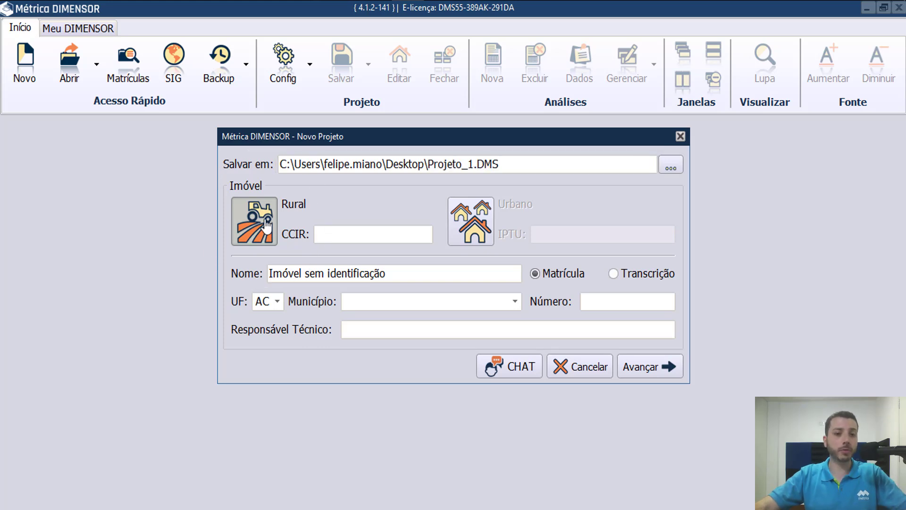
pyautogui.click(491, 219)
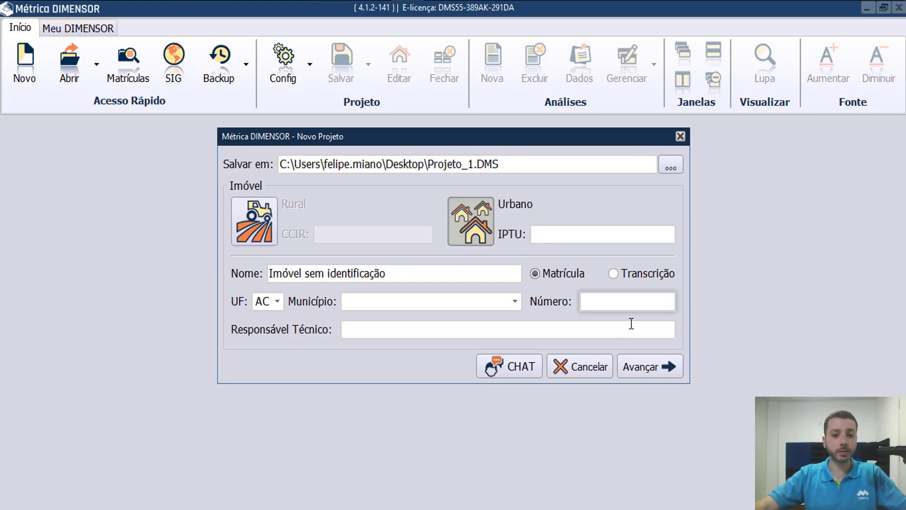
pyautogui.click(644, 367)
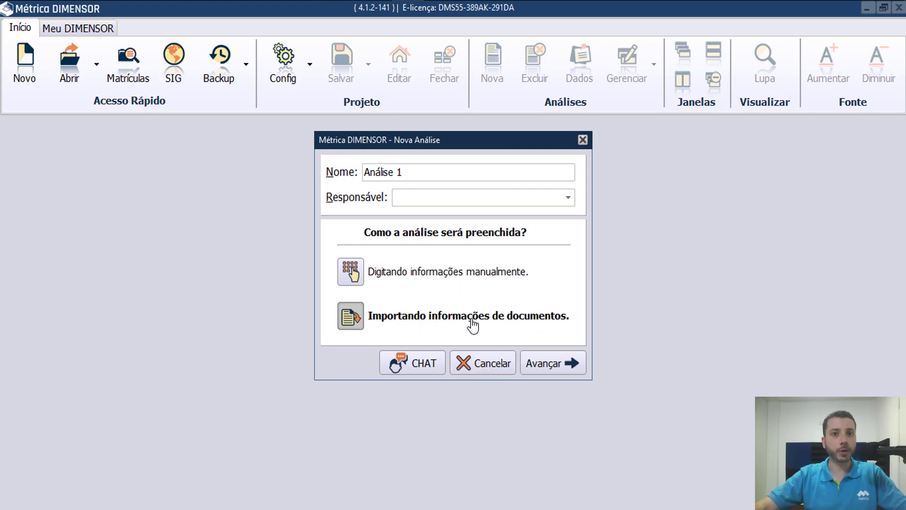
# Set up Análise 1 to import information from a Memorial Descritivo and load the file Memorial Lote2.DOC
pyautogui.click(534, 359)
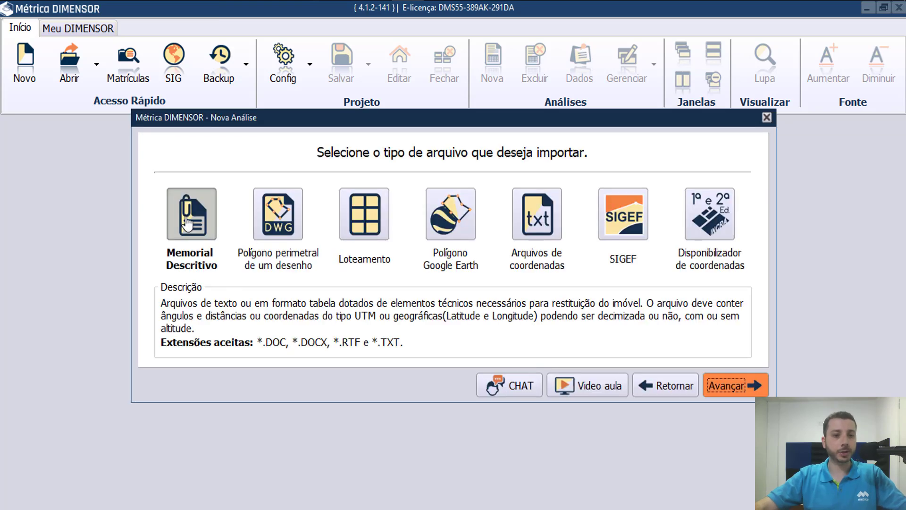
pyautogui.press('ctrl')
pyautogui.press('ctrl')
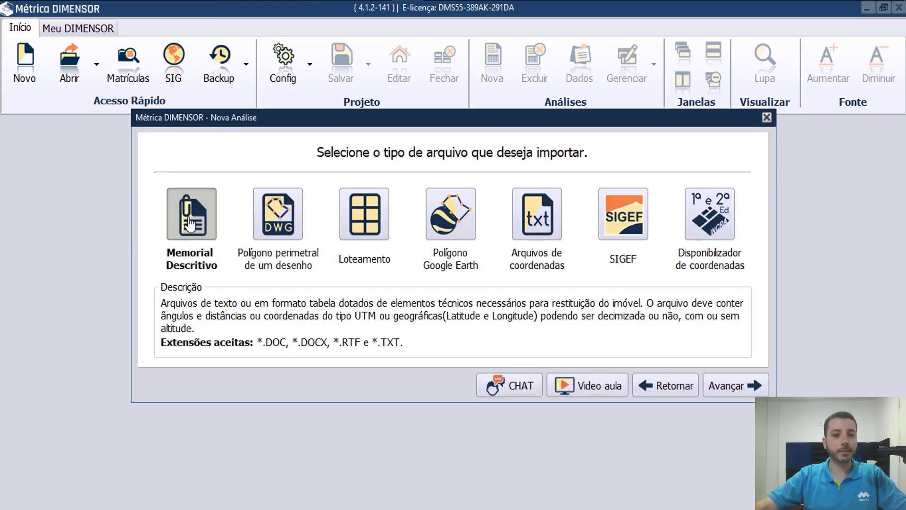
pyautogui.click(747, 386)
pyautogui.click(404, 143)
pyautogui.press('ctrl')
pyautogui.click(655, 325)
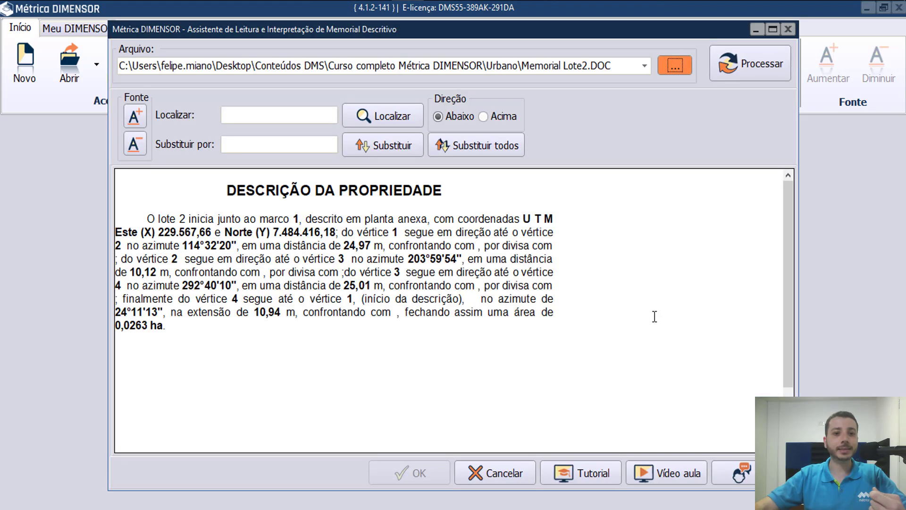
# Process the loaded memorial and create Análise 1 from its angles and distances
pyautogui.click(723, 66)
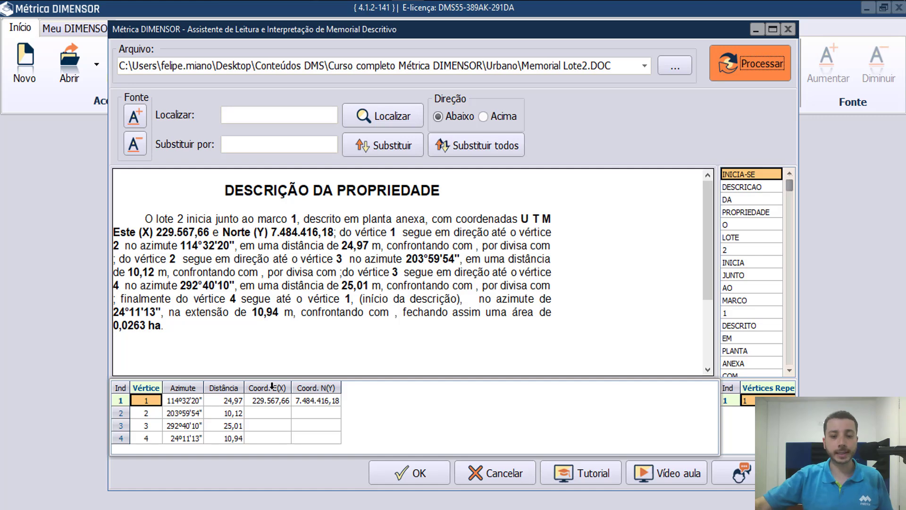
pyautogui.click(413, 476)
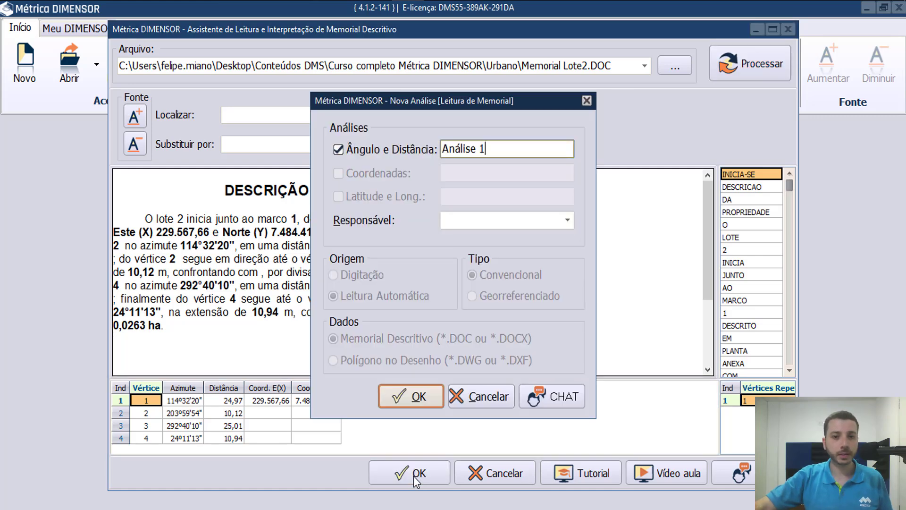
pyautogui.click(399, 397)
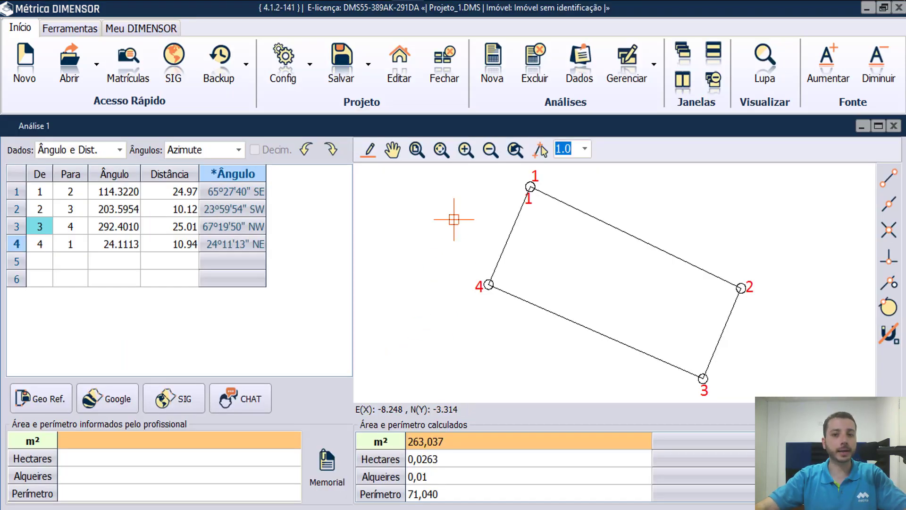
# Start another analysis that imports a perimeter polygon from a drawing and load the file Lote2.DWG
pyautogui.click(493, 80)
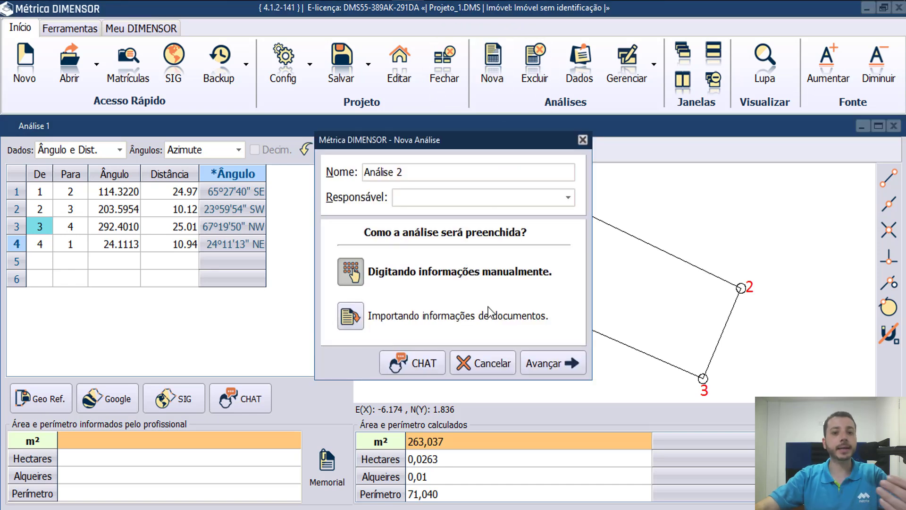
pyautogui.click(557, 358)
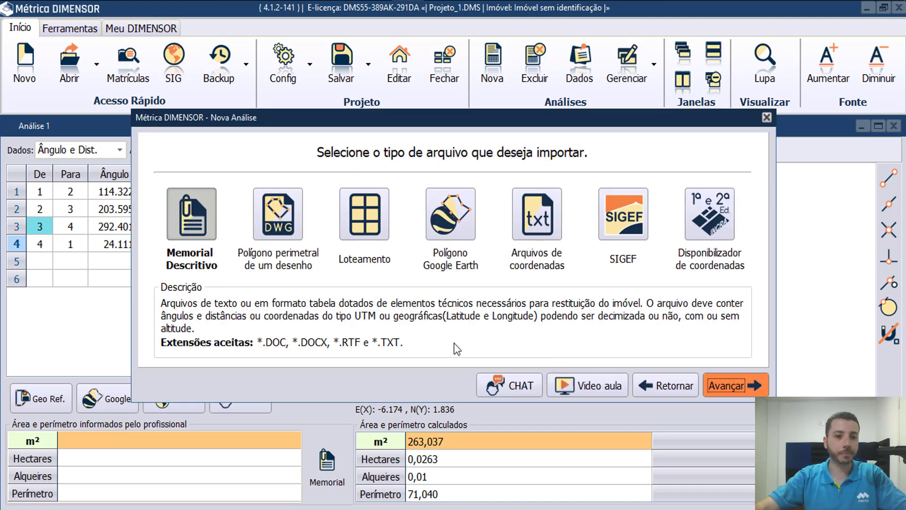
pyautogui.click(287, 229)
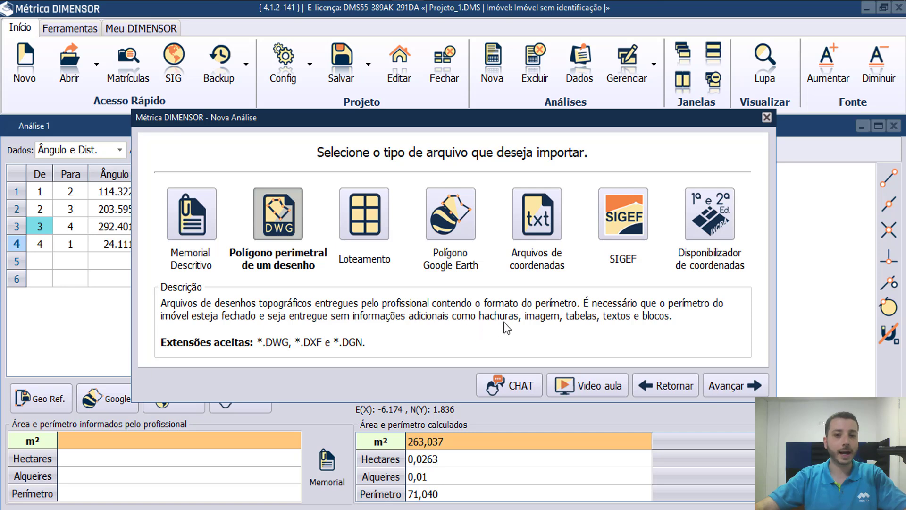
pyautogui.press('ctrl')
pyautogui.press('ctrl')
pyautogui.press('ctrl')
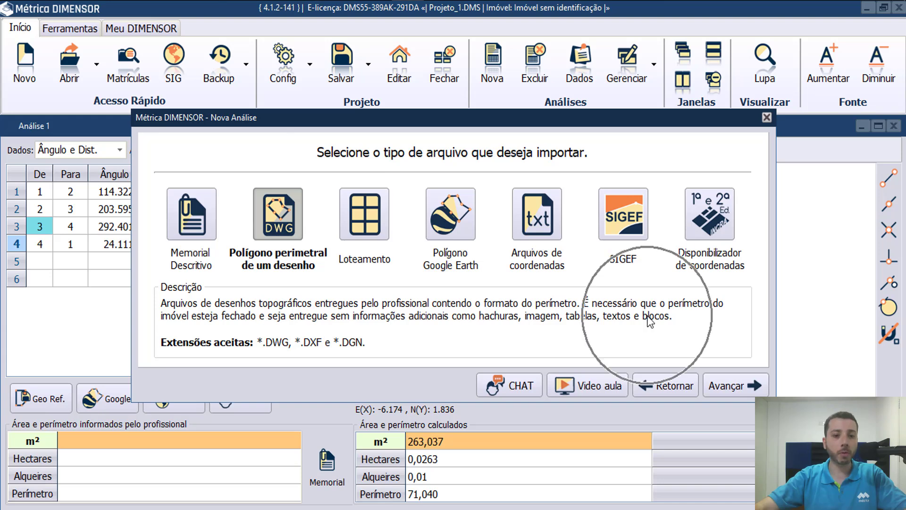
pyautogui.click(728, 386)
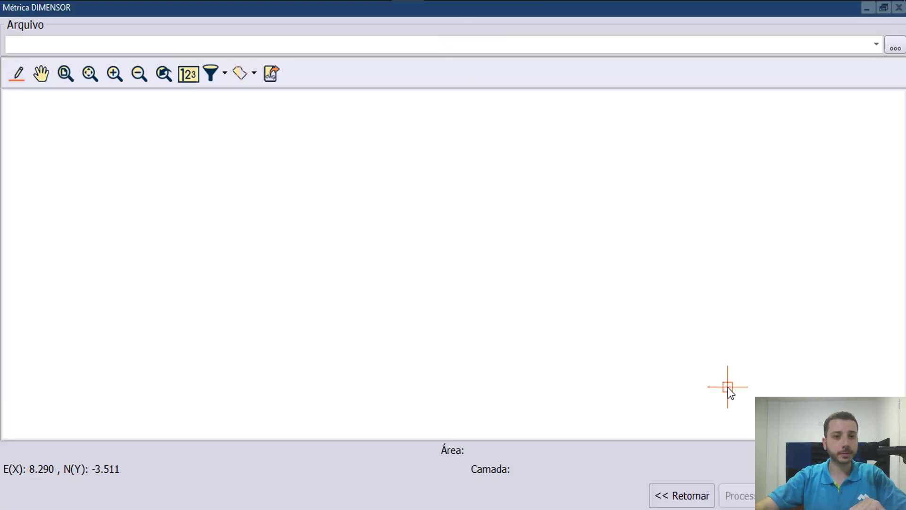
pyautogui.click(345, 130)
pyautogui.click(655, 321)
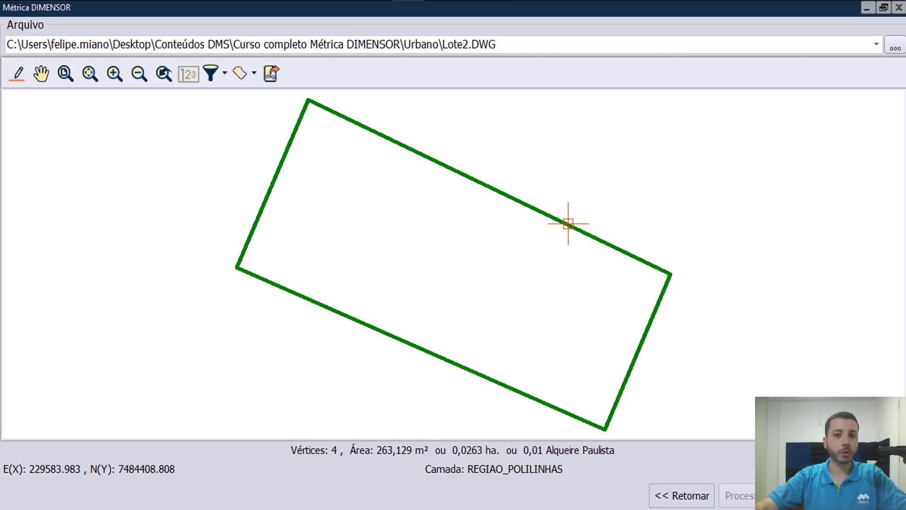
# Pick the lot's perimeter, set it as georeferenced, and create Análise 2 for angle and distance and Análise 3 for coordinates
pyautogui.click(581, 237)
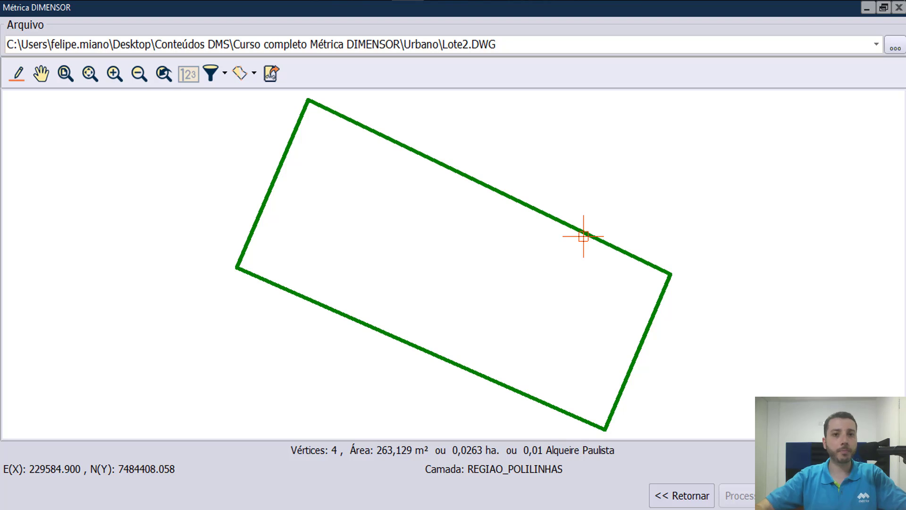
pyautogui.click(477, 178)
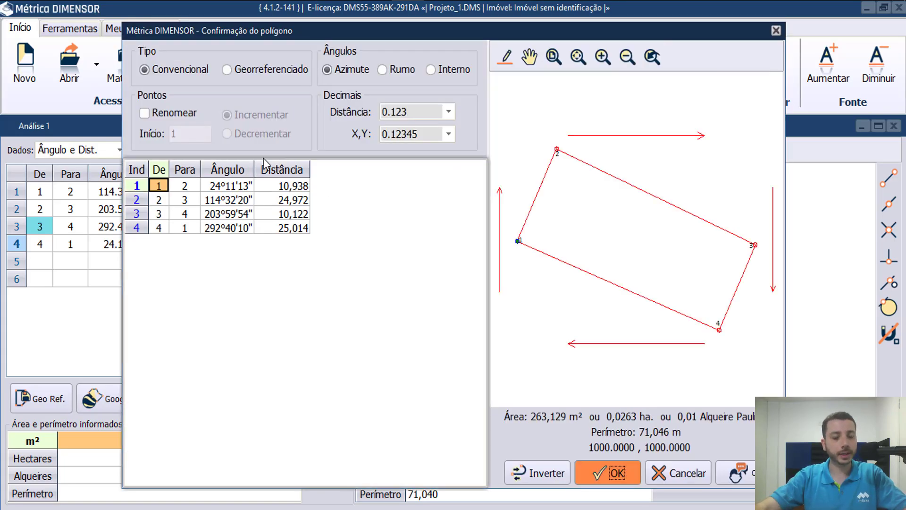
pyautogui.click(248, 71)
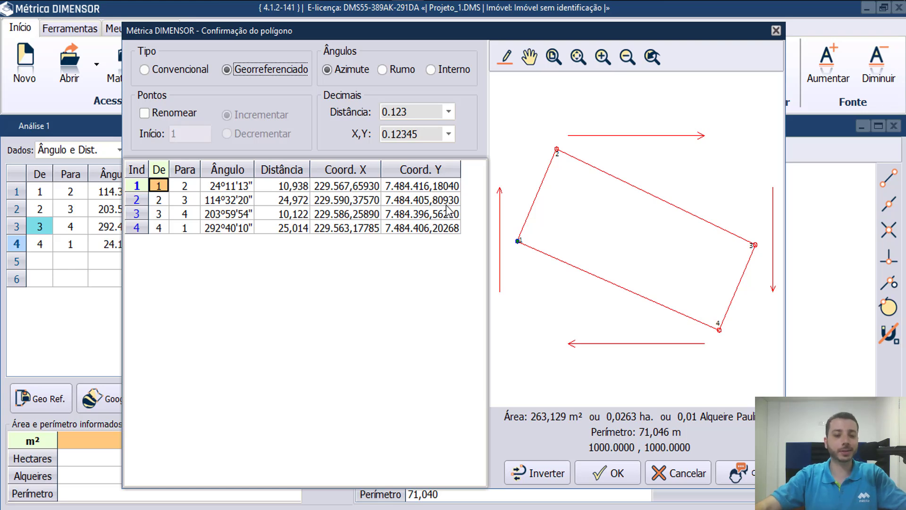
pyautogui.click(608, 473)
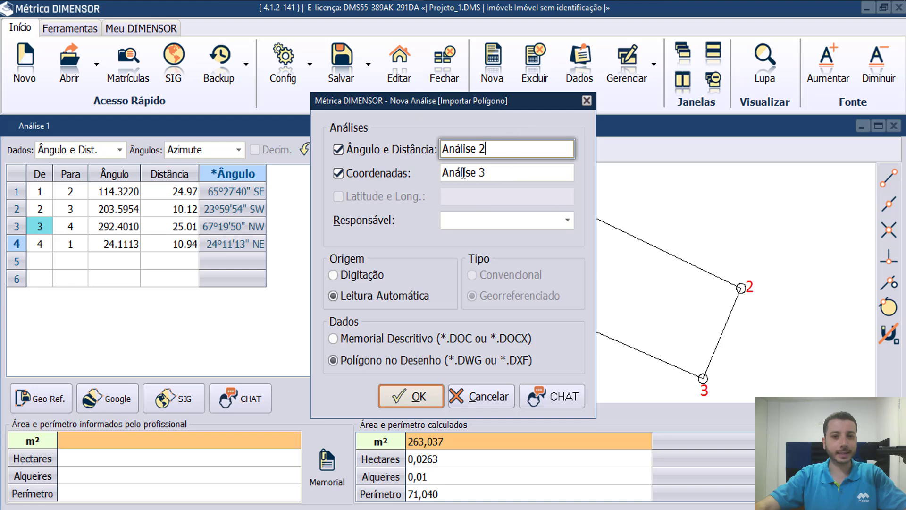
pyautogui.click(412, 400)
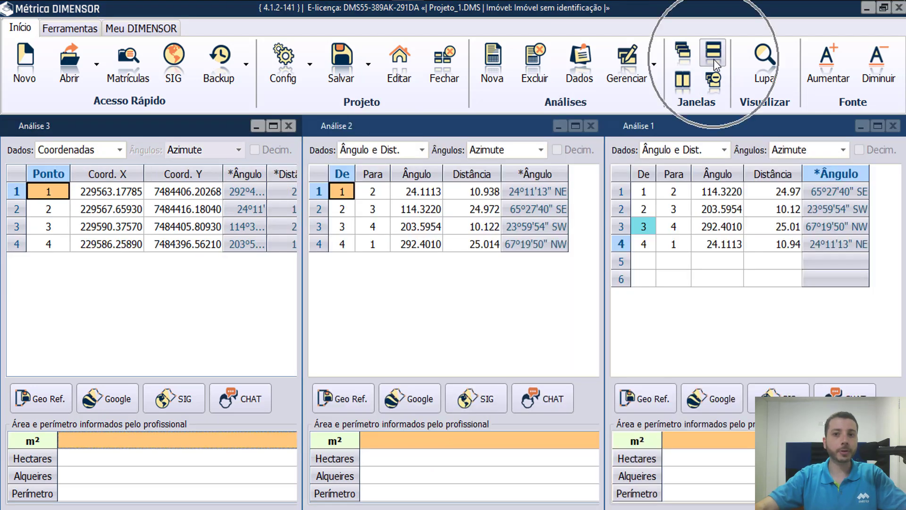
# Stack the analysis windows horizontally and enter 263.037 m² as the area informed by the professional in Análise 2
pyautogui.click(714, 58)
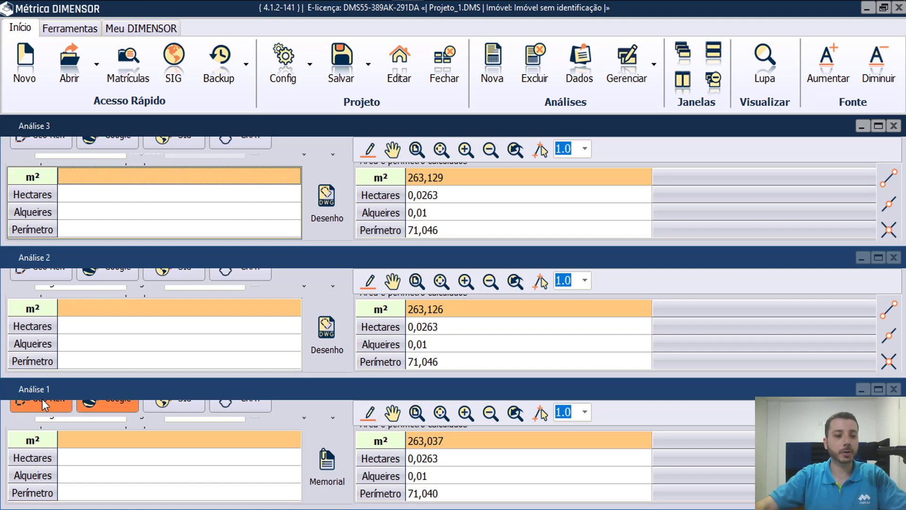
pyautogui.click(44, 387)
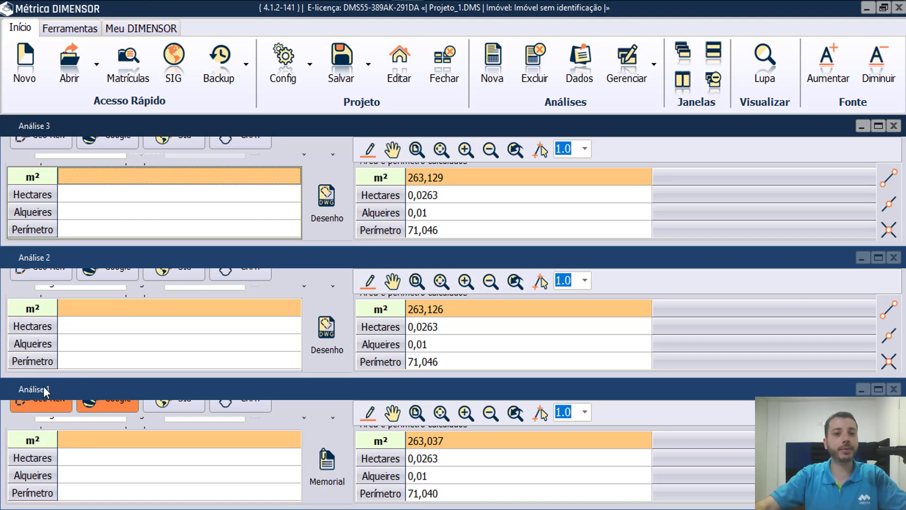
pyautogui.click(97, 310)
pyautogui.write('263.037')
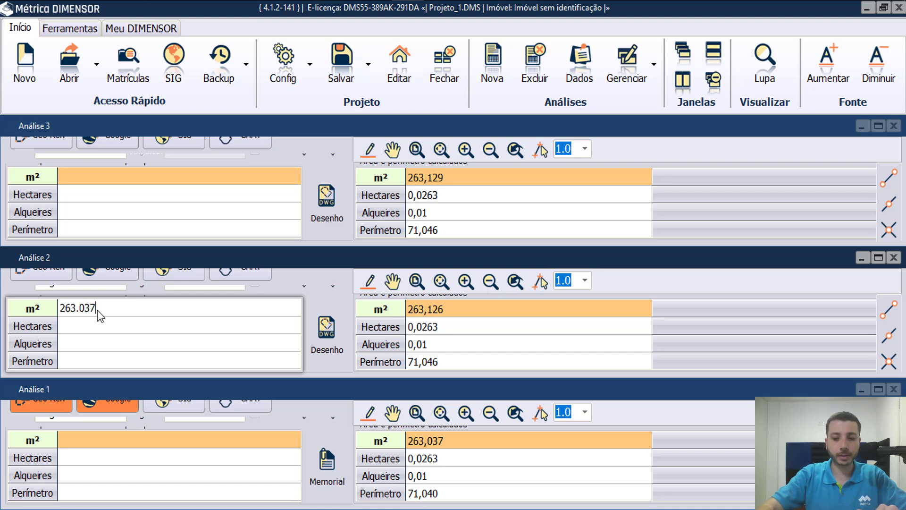
pyautogui.press('Return')
pyautogui.press('Return')
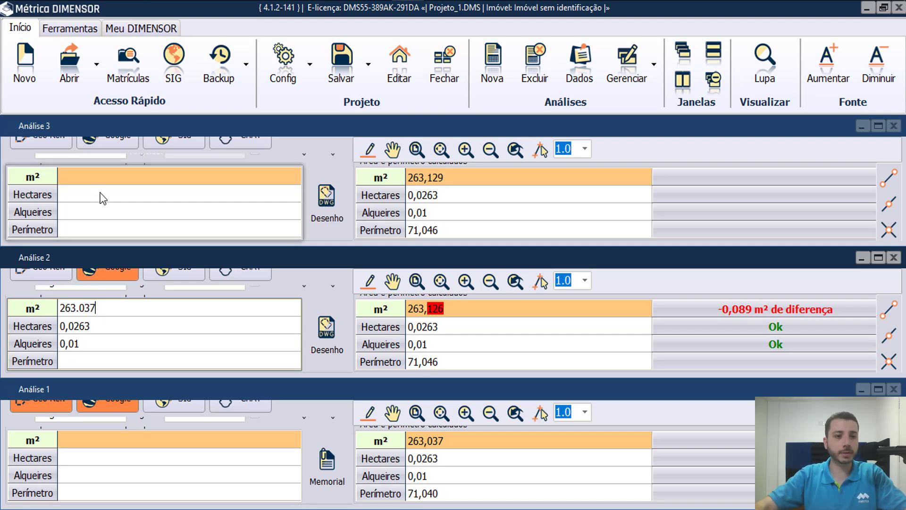
# Enter 263.037 m² as the area informed by the professional in Análise 3
pyautogui.click(100, 175)
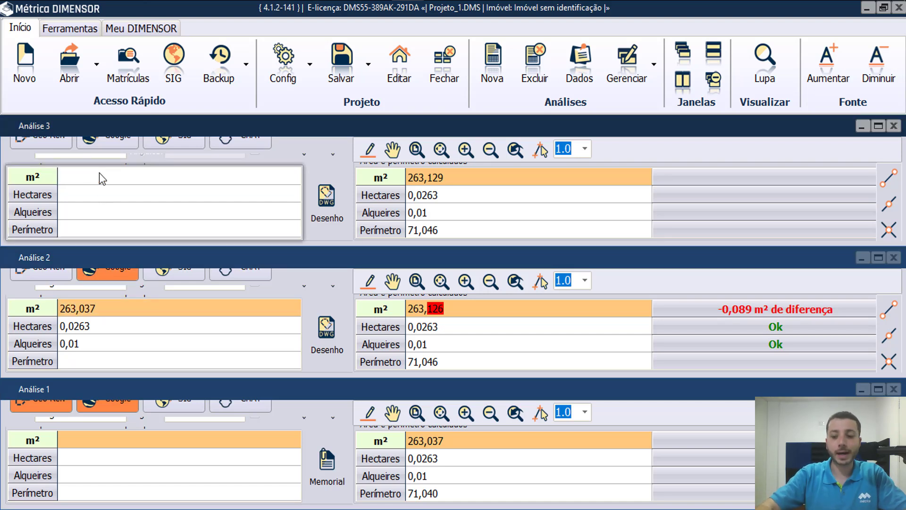
pyautogui.write('26')
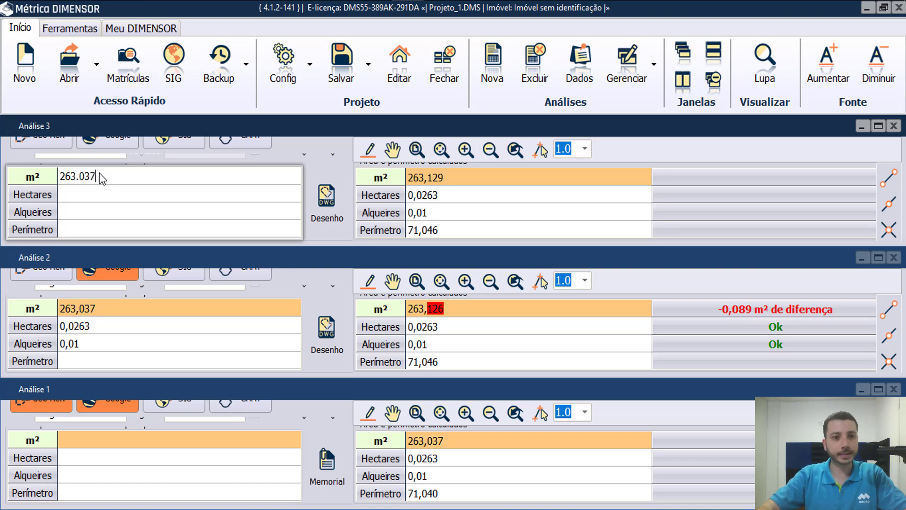
pyautogui.write('3.037')
pyautogui.press('Return')
pyautogui.press('Return')
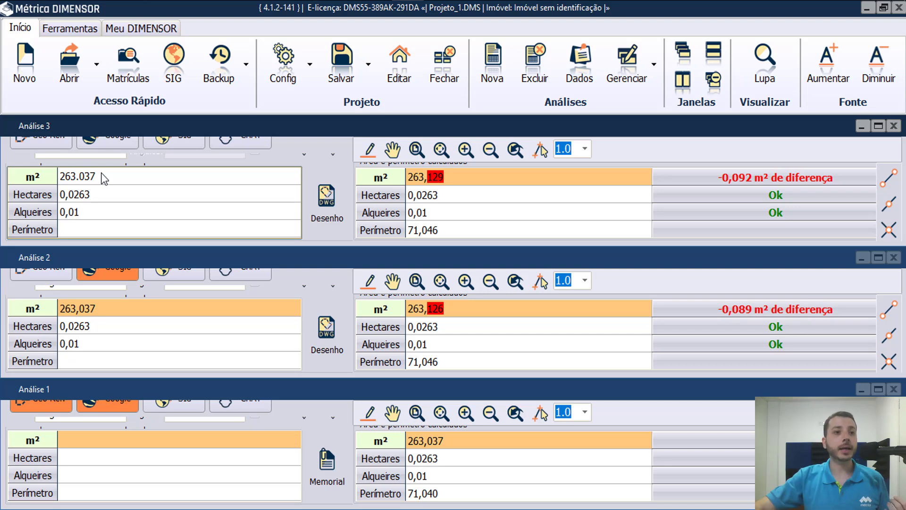
# Run a comparison between Análise 1 and Análise 2
pyautogui.click(70, 28)
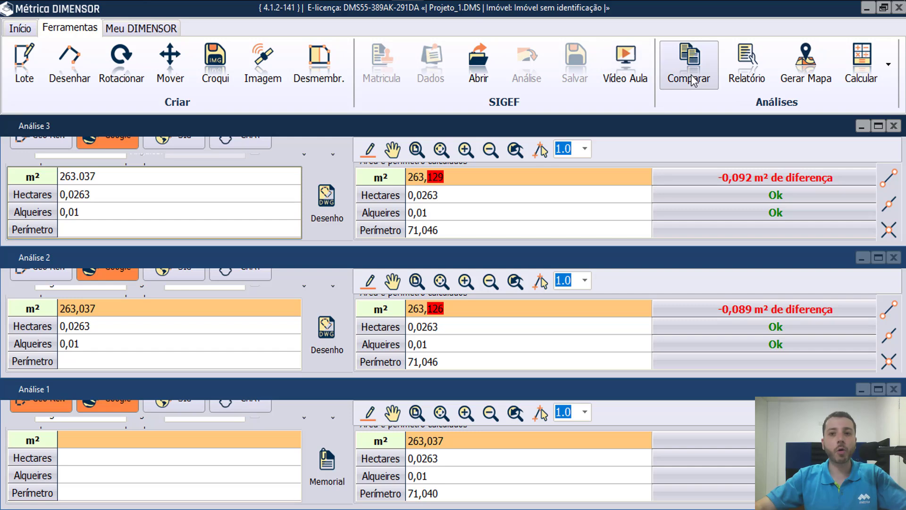
pyautogui.click(693, 61)
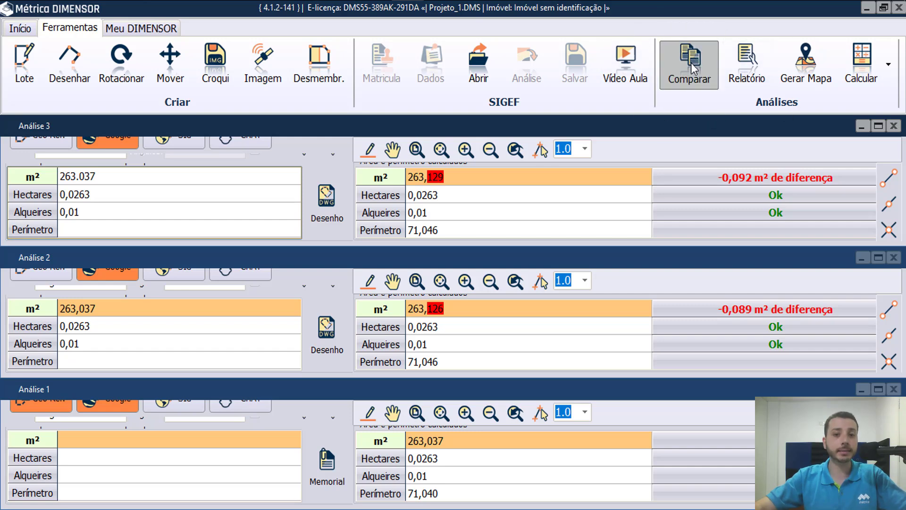
pyautogui.click(371, 259)
pyautogui.click(370, 244)
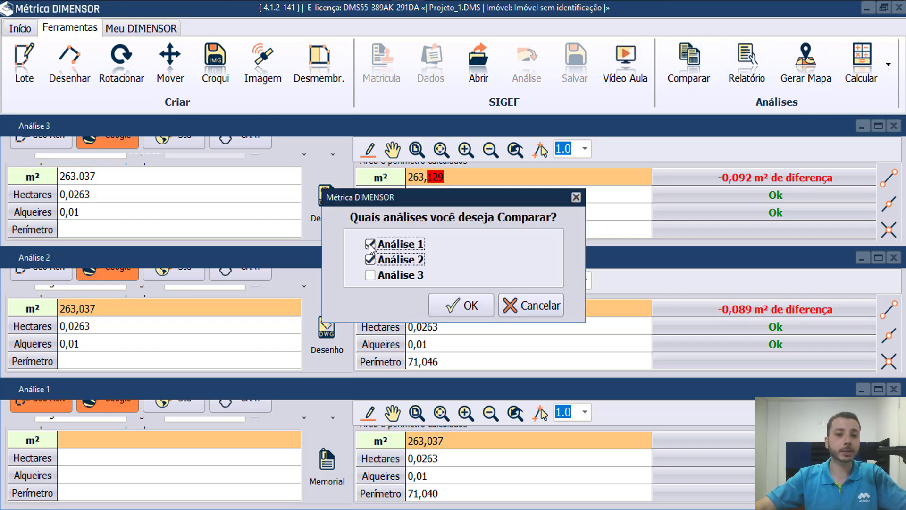
pyautogui.click(439, 298)
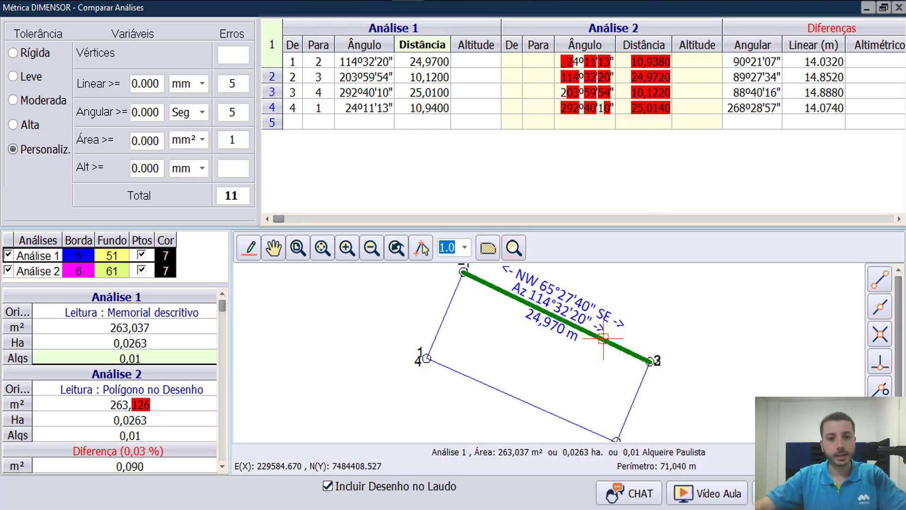
# Examine up close how the outlines of the two compared analyses overlap at the lot's easternmost vertex
pyautogui.scroll(5, 707, 404)
pyautogui.scroll(5, 628, 344)
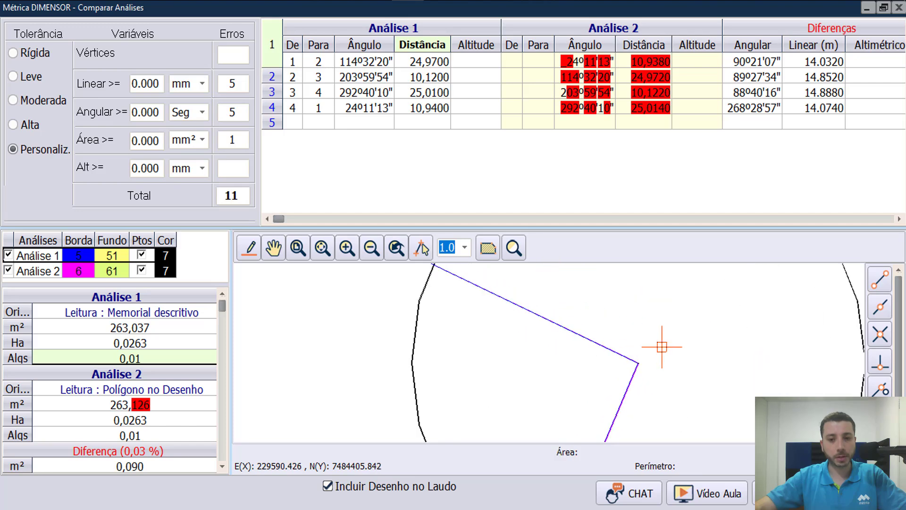
pyautogui.scroll(-4, 661, 348)
pyautogui.scroll(3, 574, 287)
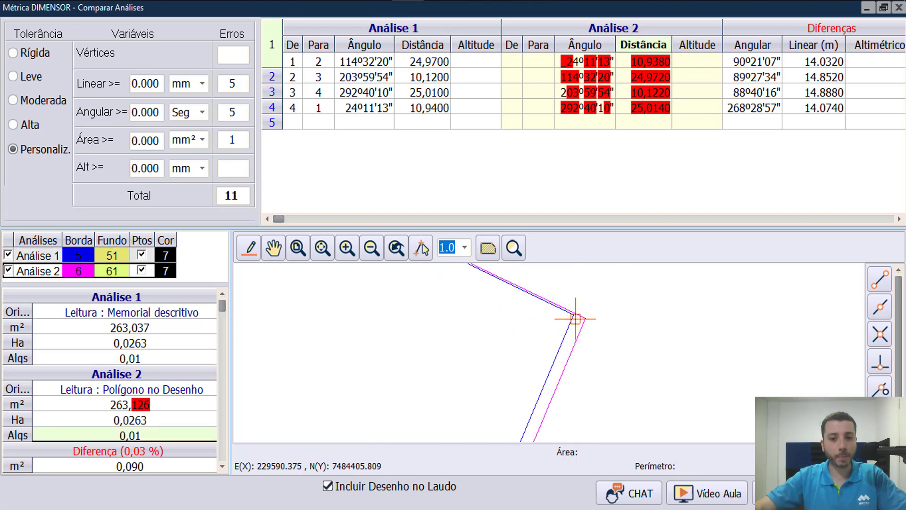
# Generate the comparative report of Análise 1 and Análise 2 with the drawing included, declining to register cadastral data
pyautogui.scroll(-3, 578, 321)
pyautogui.scroll(-8, 579, 322)
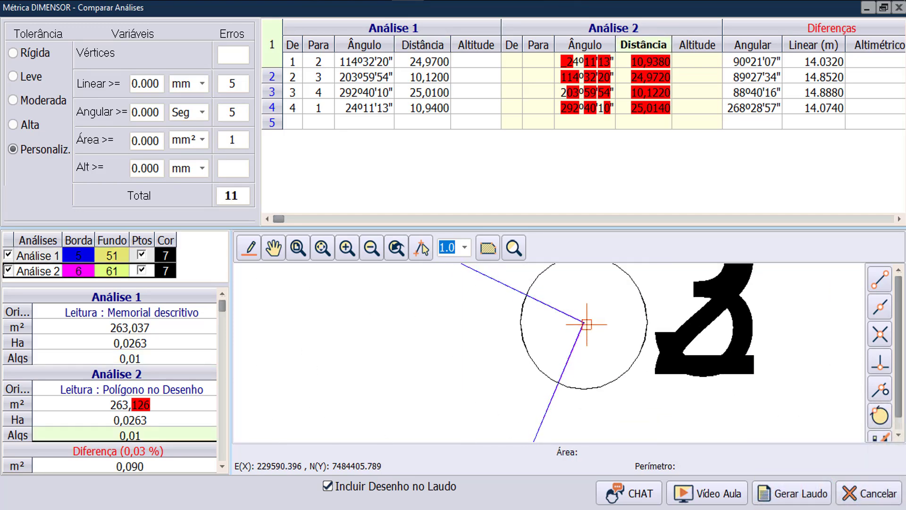
pyautogui.click(798, 495)
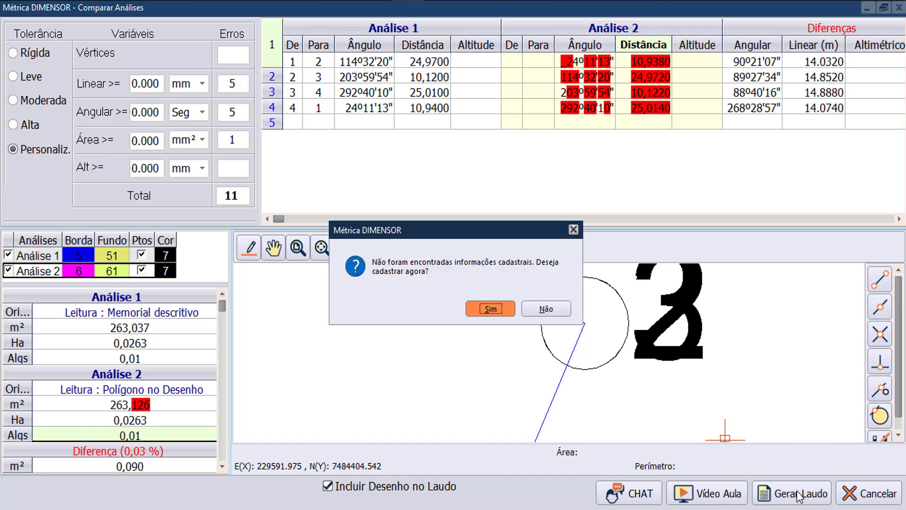
pyautogui.click(546, 309)
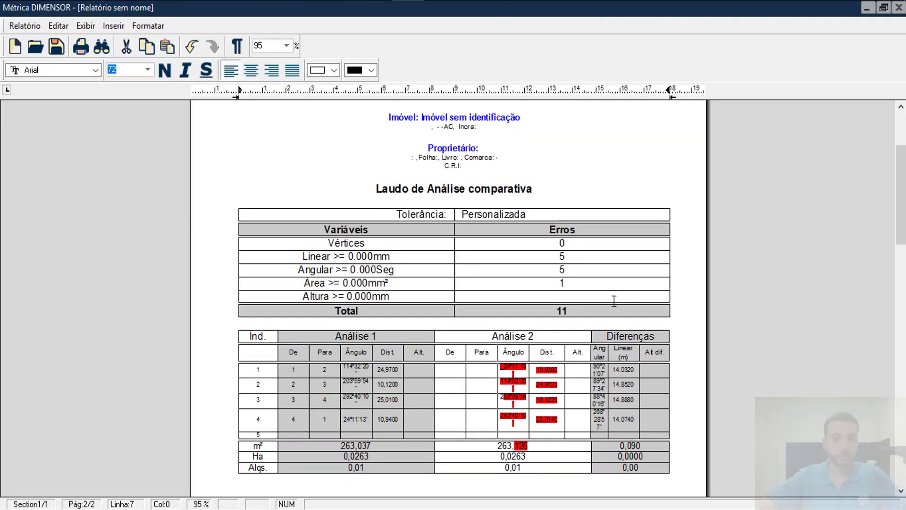
# Review the error total and the m² area difference in the comparative report, and close the report and the comparison
pyautogui.moveTo(566, 312); pyautogui.dragTo(520, 301)
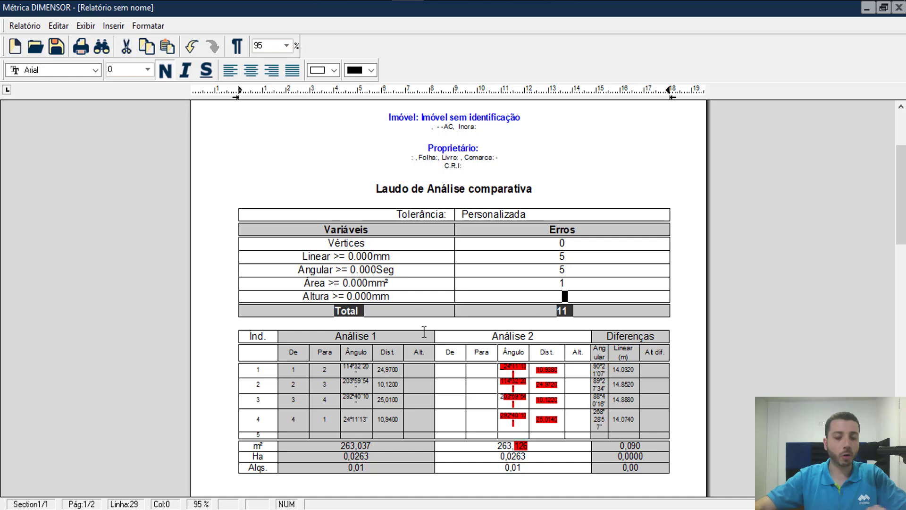
pyautogui.scroll(-2, 423, 330)
pyautogui.moveTo(620, 392); pyautogui.dragTo(650, 394)
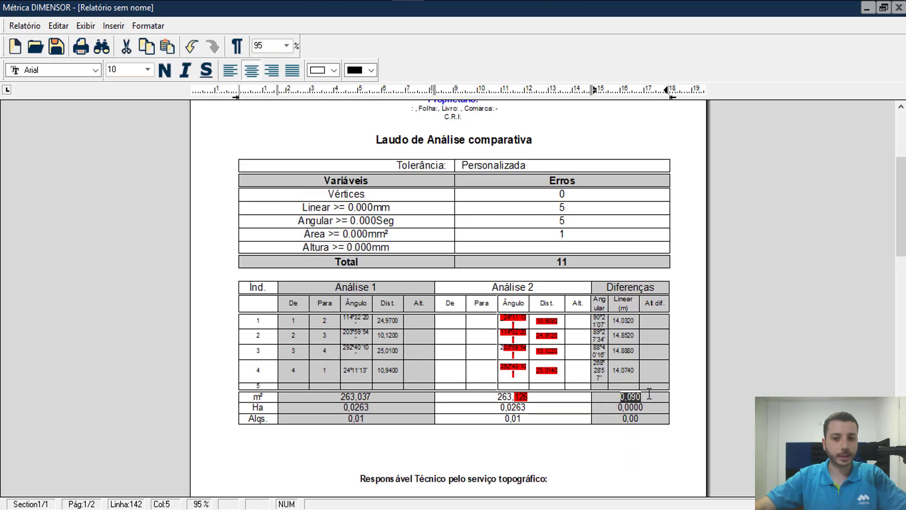
pyautogui.scroll(-6, 668, 397)
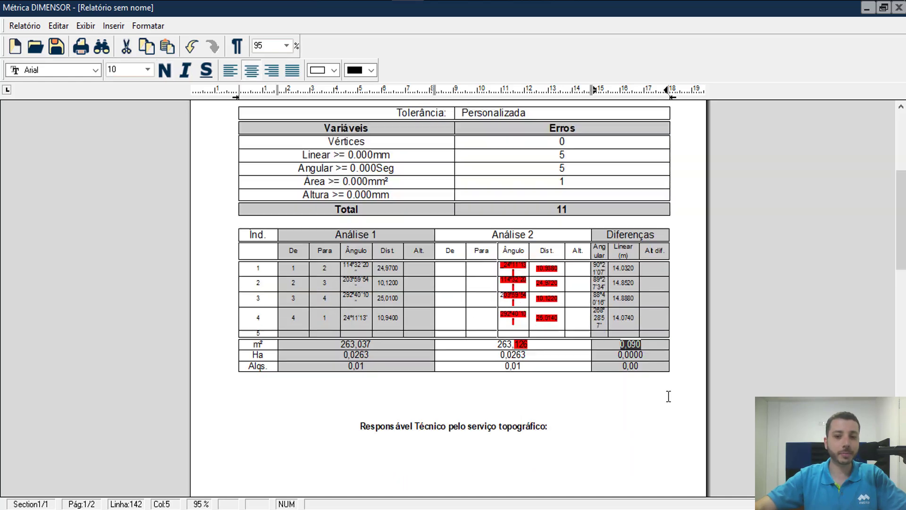
pyautogui.scroll(-12, 630, 272)
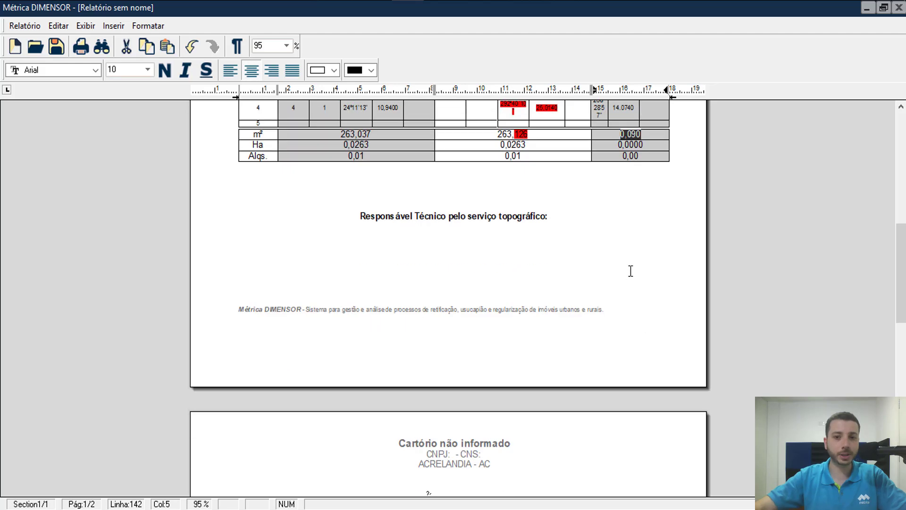
pyautogui.click(899, 8)
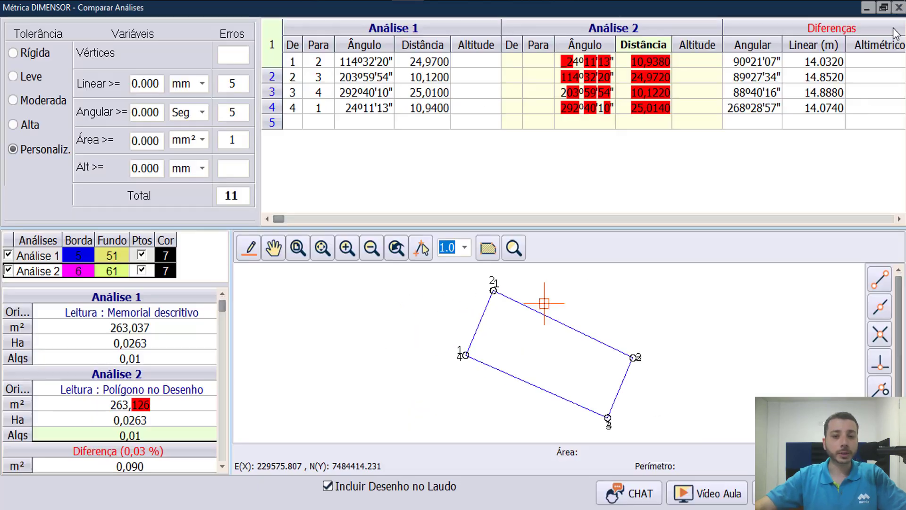
pyautogui.click(867, 494)
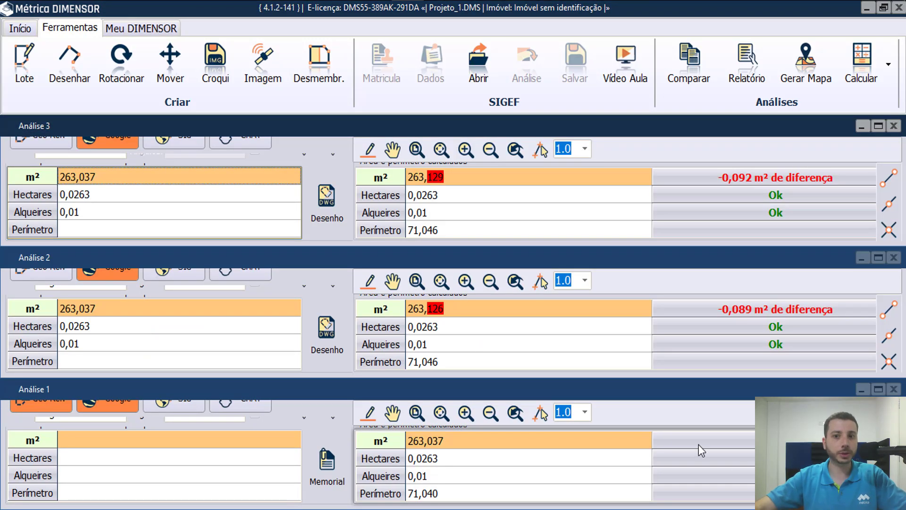
# Calculate the polygon closure of Análise 1 and close its results
pyautogui.click(890, 65)
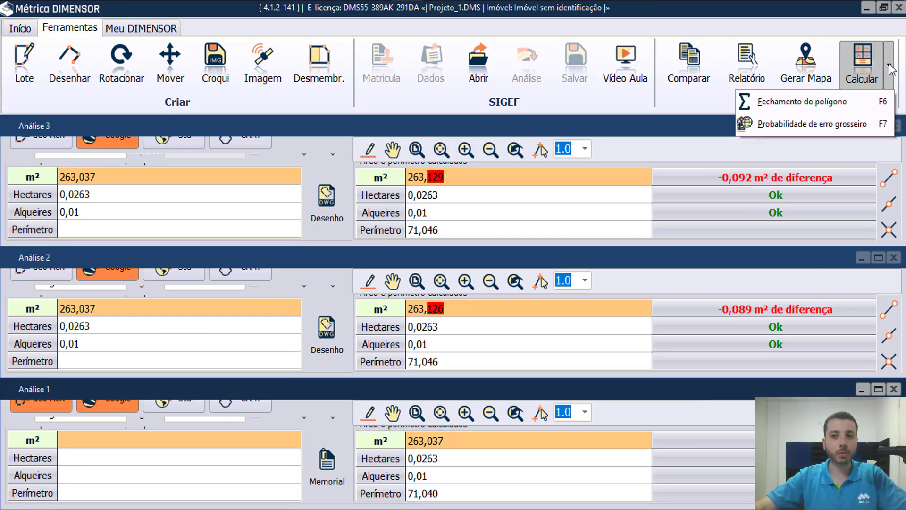
pyautogui.click(831, 101)
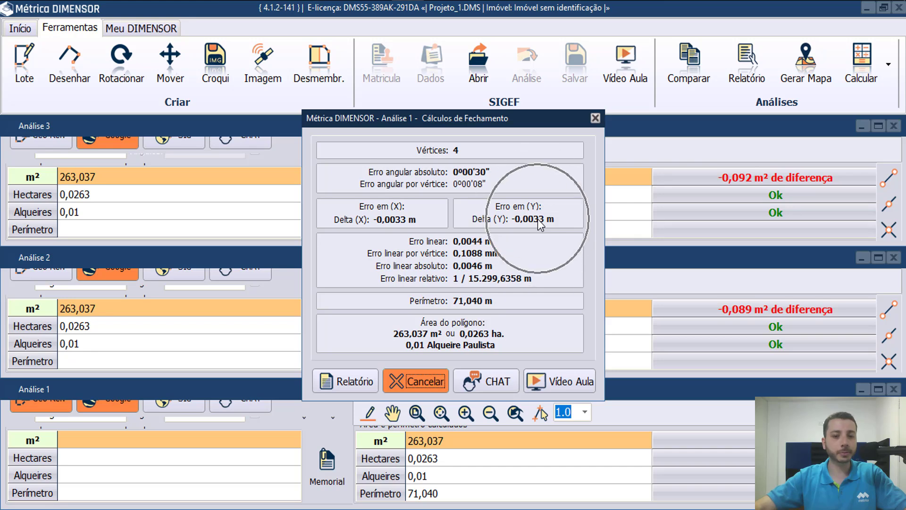
pyautogui.click(407, 385)
# Calculate the polygon closure of Análise 2 and close its results
pyautogui.click(185, 259)
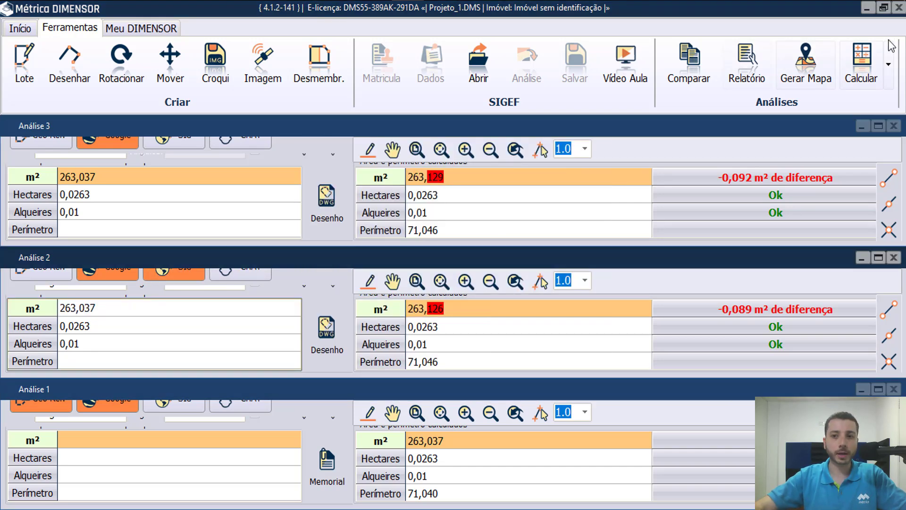
pyautogui.click(862, 61)
pyautogui.click(838, 99)
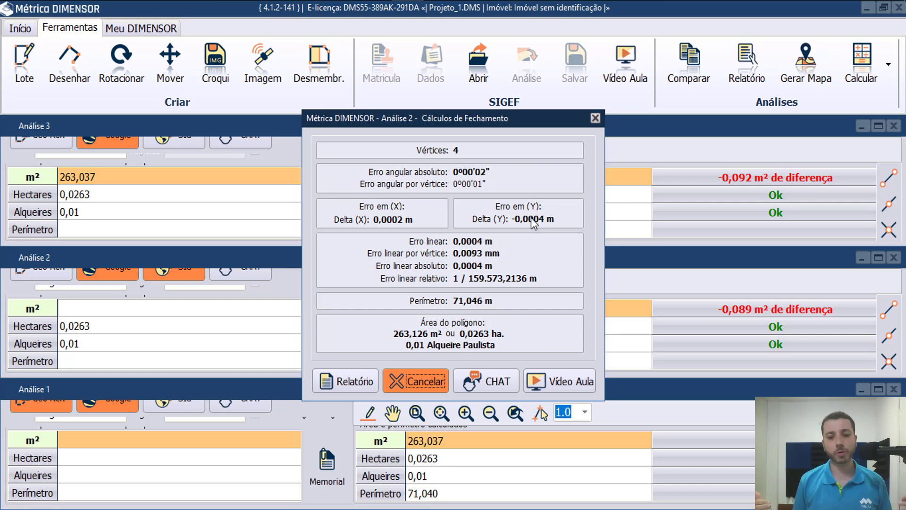
pyautogui.click(595, 119)
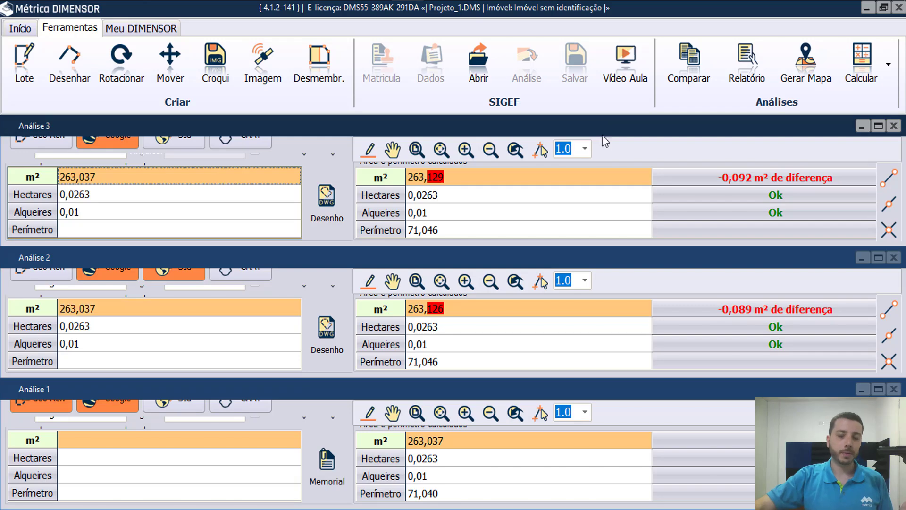
# Calculate the polygon closure of Análise 3 and close its results
pyautogui.click(889, 64)
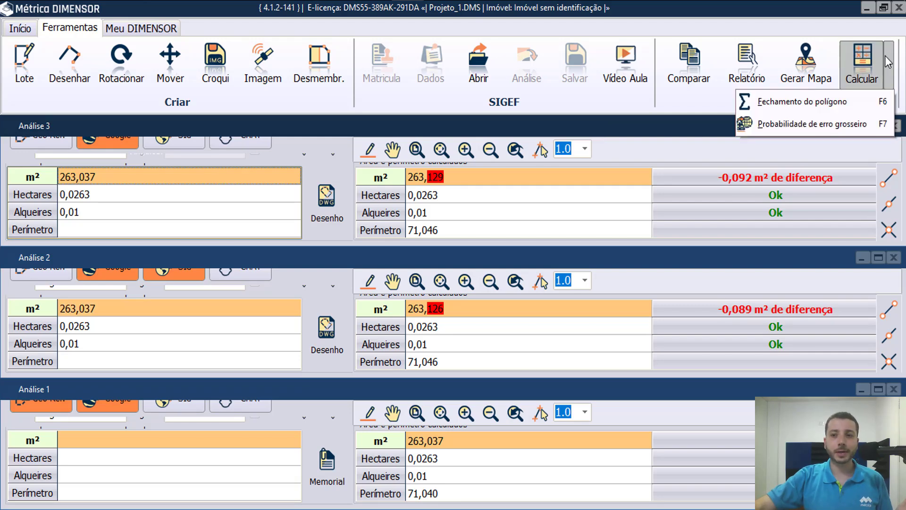
pyautogui.click(824, 102)
pyautogui.click(554, 308)
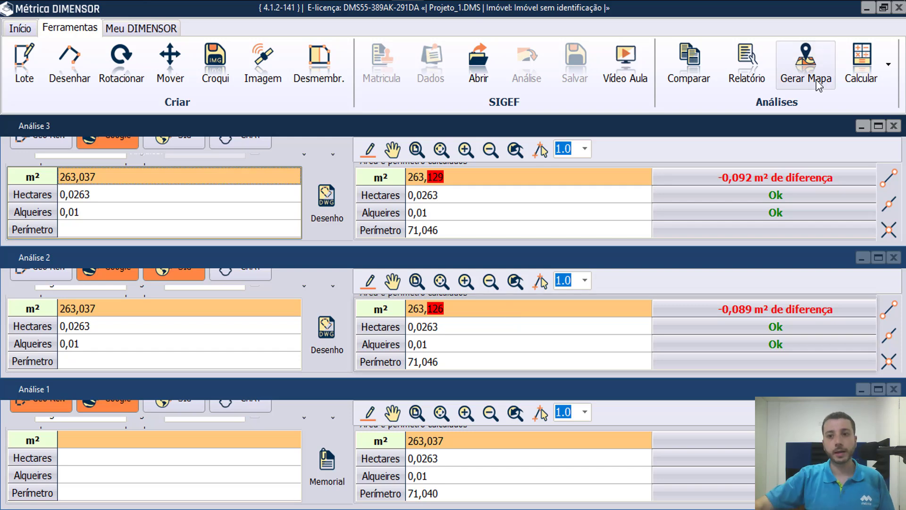
# Georeference Análise 3 as UTM, SIRGAS2000, Sul/Oeste, 45º00 Fuso 23, view its plot on the Google satellite map, and close the map
pyautogui.click(879, 126)
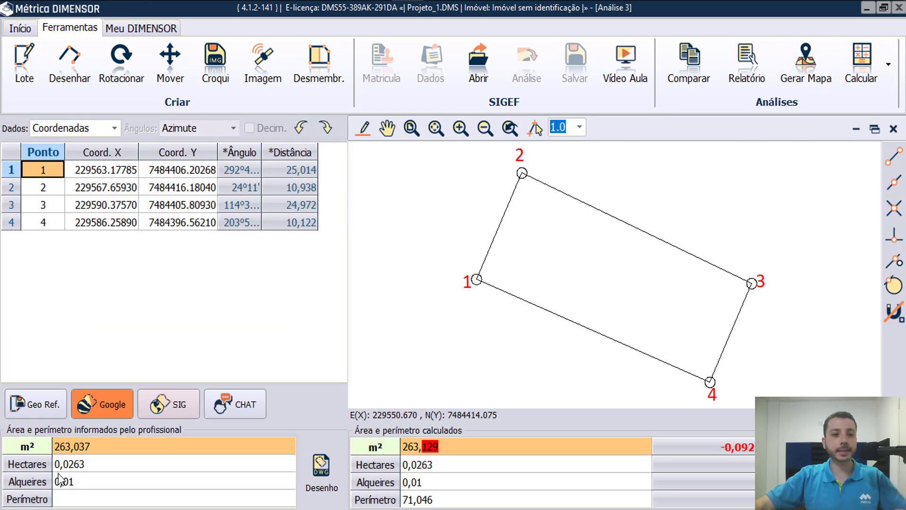
pyautogui.click(108, 411)
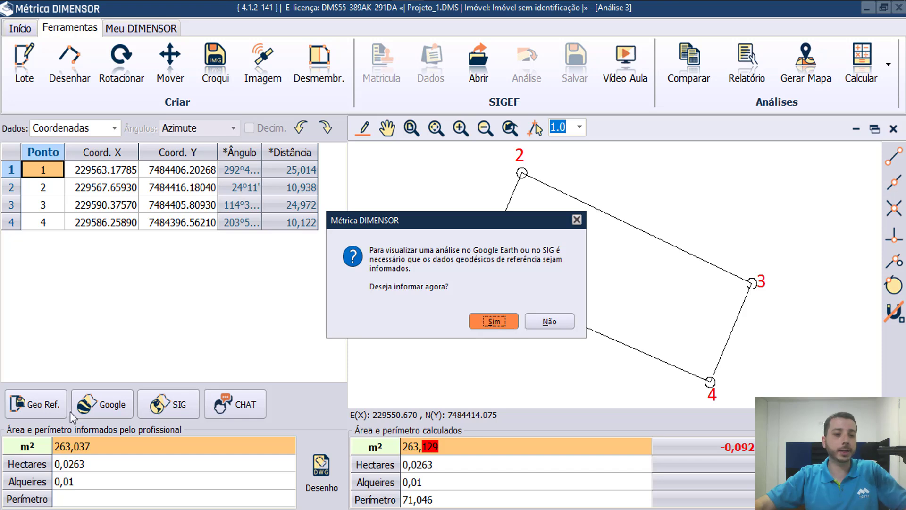
pyautogui.click(46, 406)
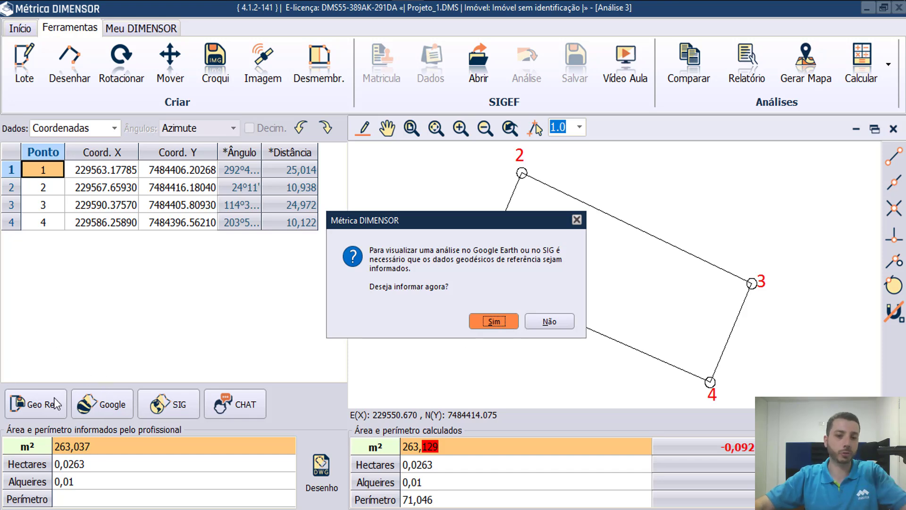
pyautogui.click(493, 322)
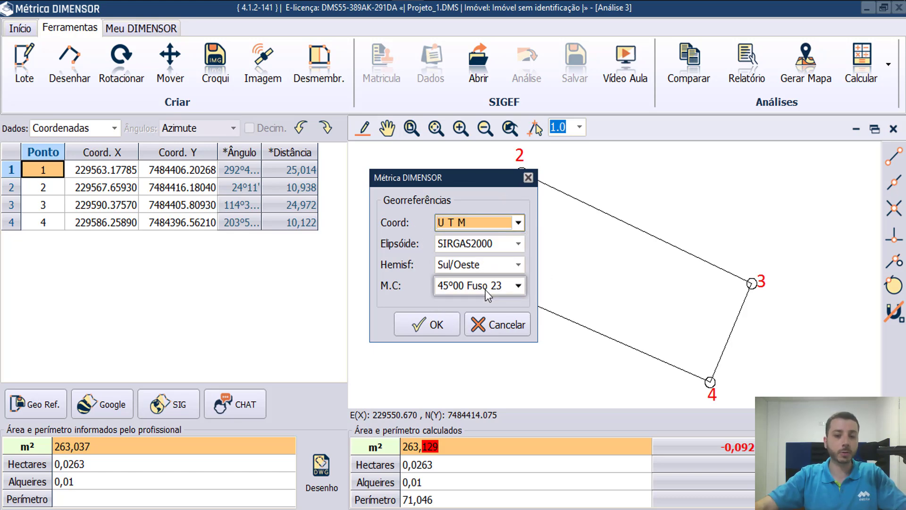
pyautogui.click(430, 323)
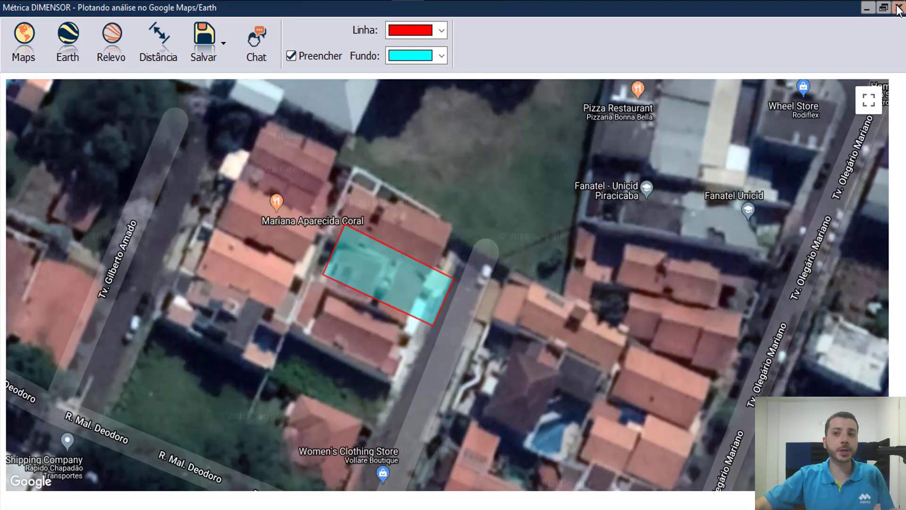
pyautogui.click(899, 9)
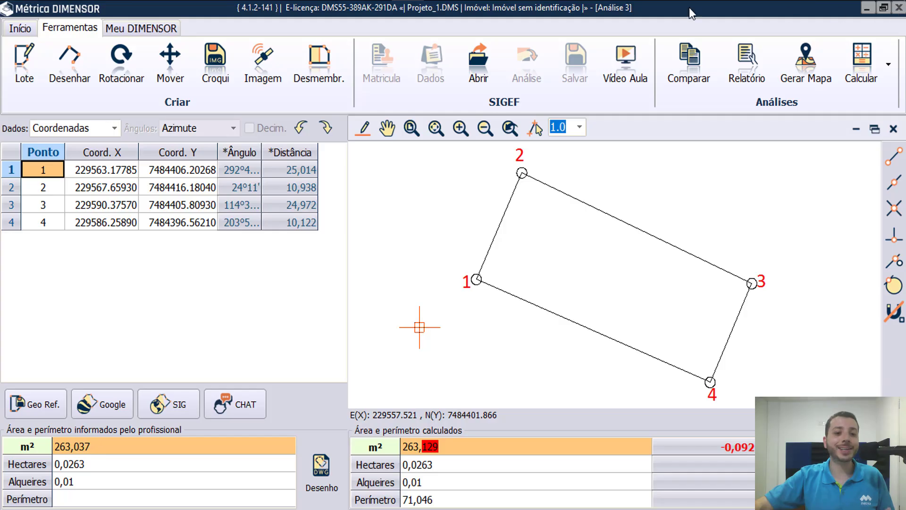
# Plot the property from Análise 3 on the Curso layer of the SIG map
pyautogui.click(165, 407)
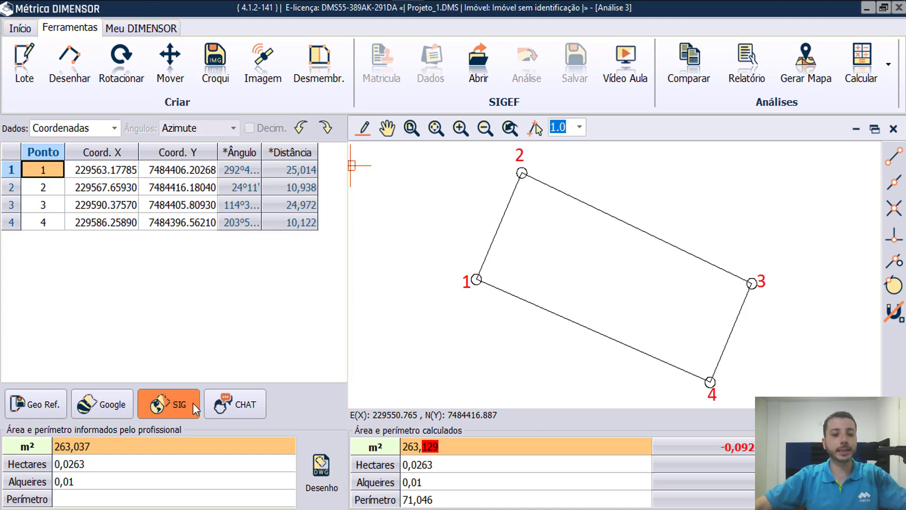
pyautogui.click(195, 409)
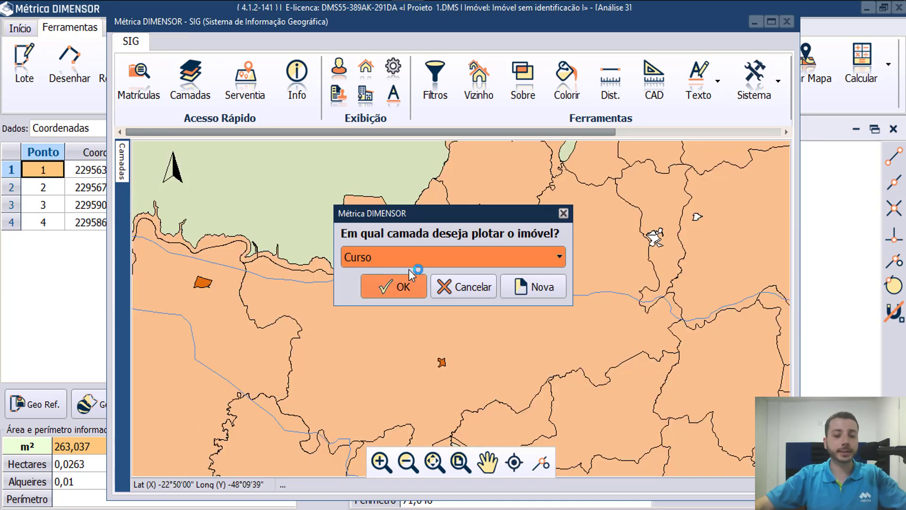
pyautogui.click(410, 270)
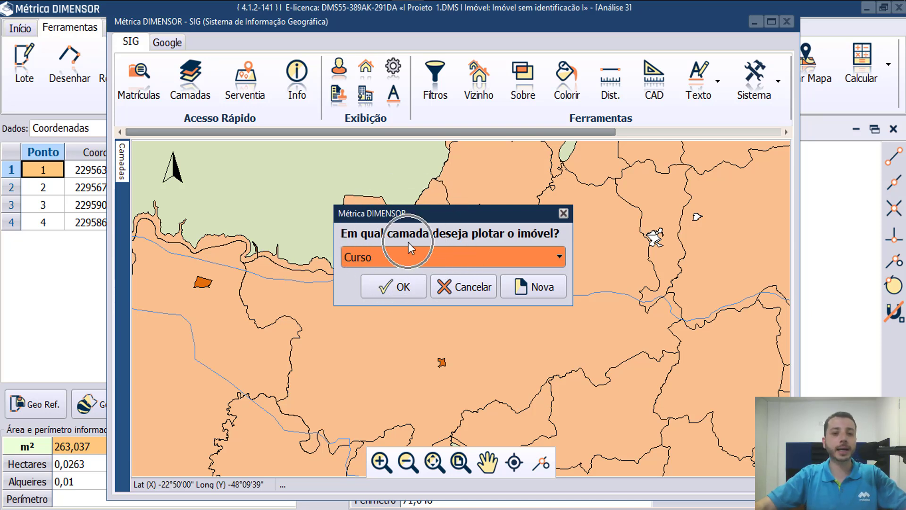
pyautogui.click(392, 286)
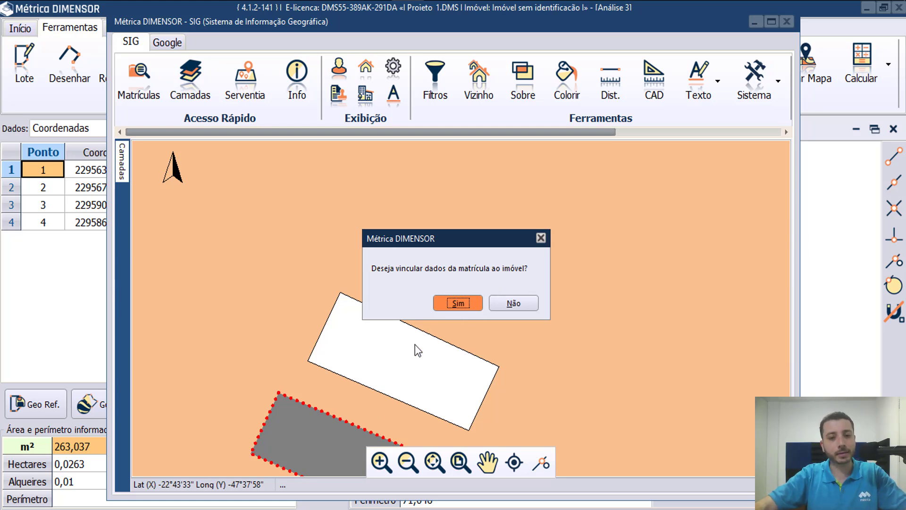
# Examine the matrícula linking window, its registration form and the owner form for a legal entity (Jurídica), leaving all of them unsaved
pyautogui.click(458, 303)
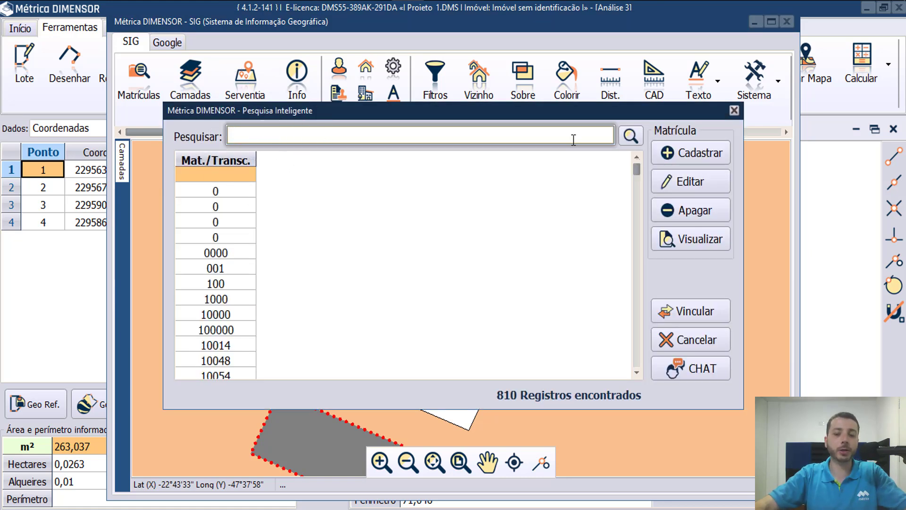
pyautogui.click(709, 160)
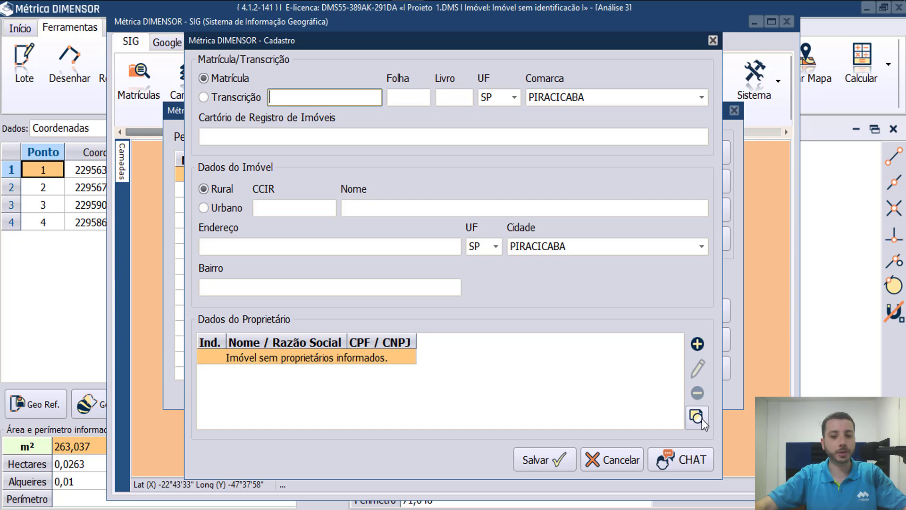
pyautogui.click(697, 345)
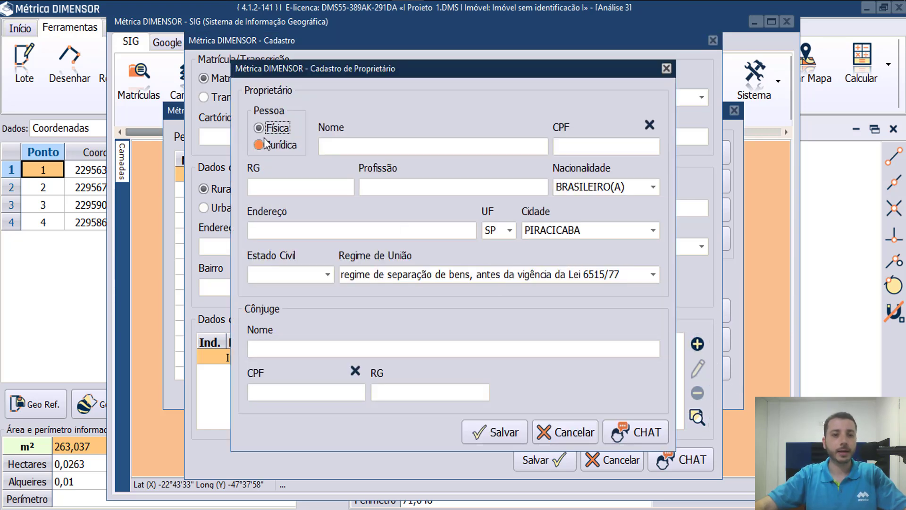
pyautogui.click(275, 145)
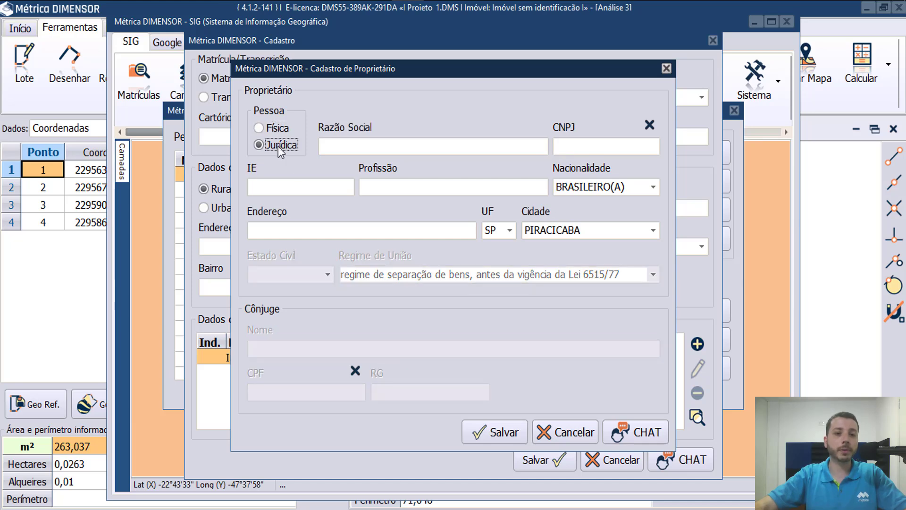
pyautogui.click(576, 438)
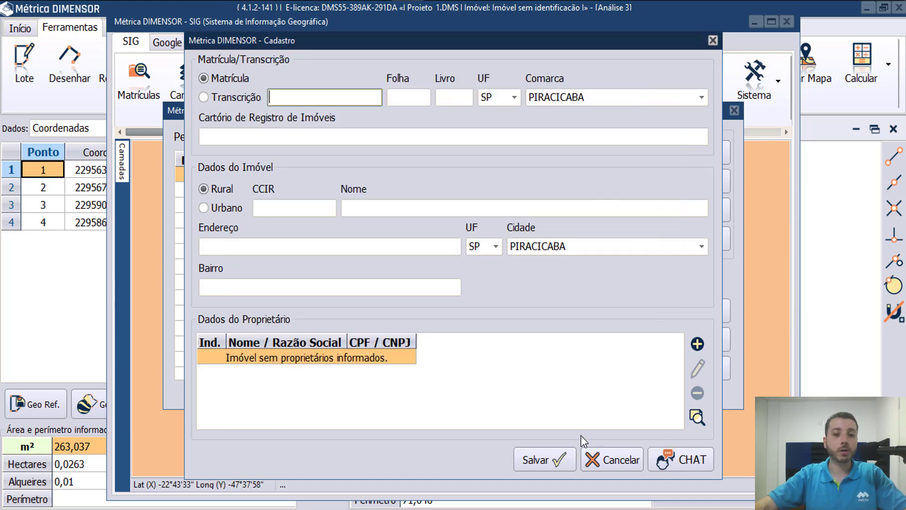
pyautogui.click(610, 460)
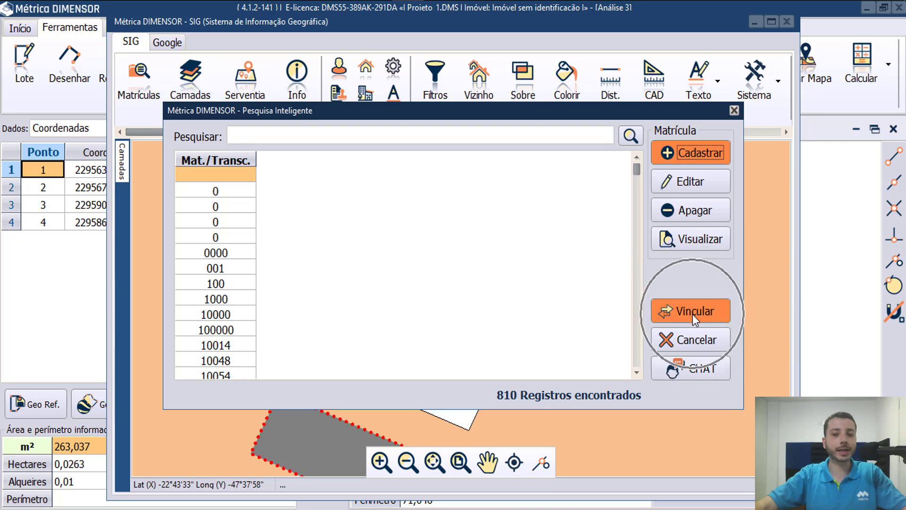
pyautogui.click(734, 111)
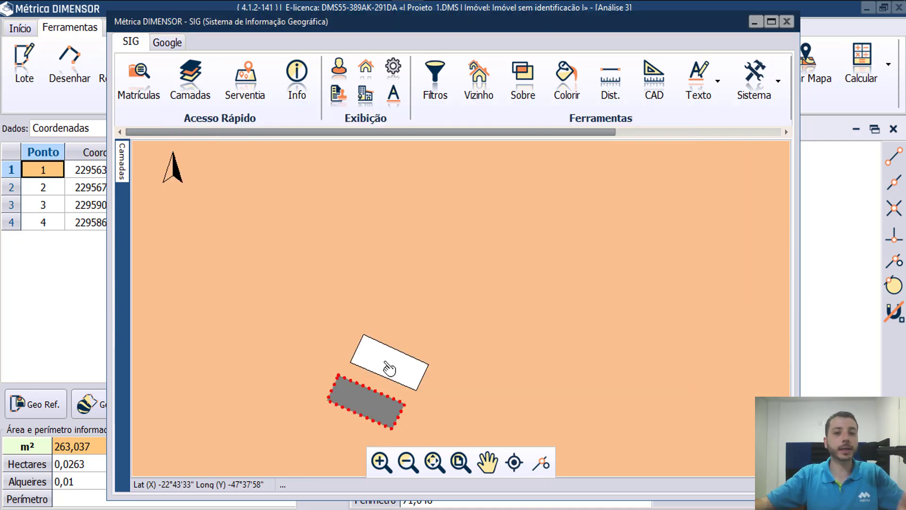